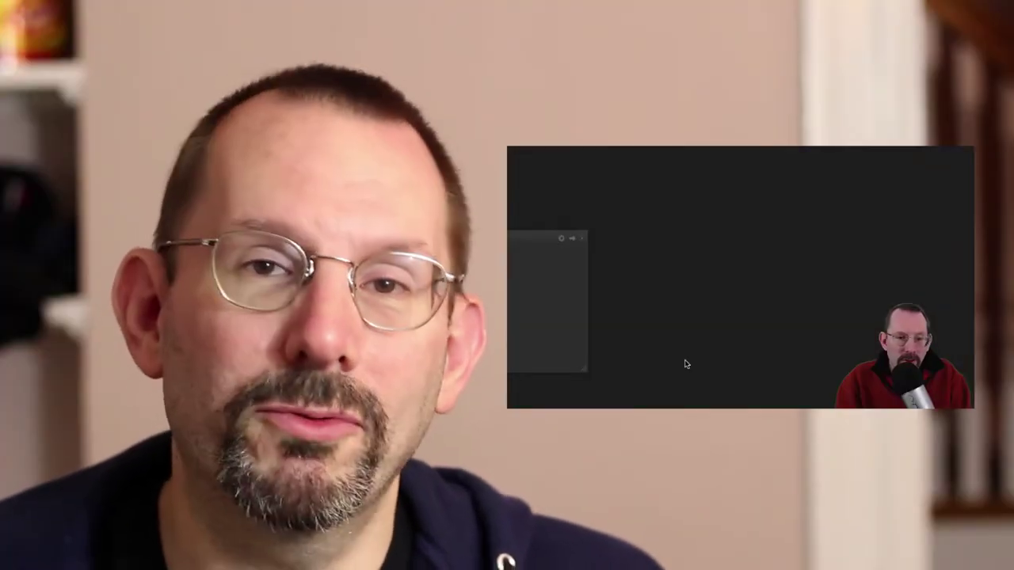
Step: Configure the MailChimp widget with the connected account and metric 'List: Free eBook signup', then save it
left_click(636, 264)
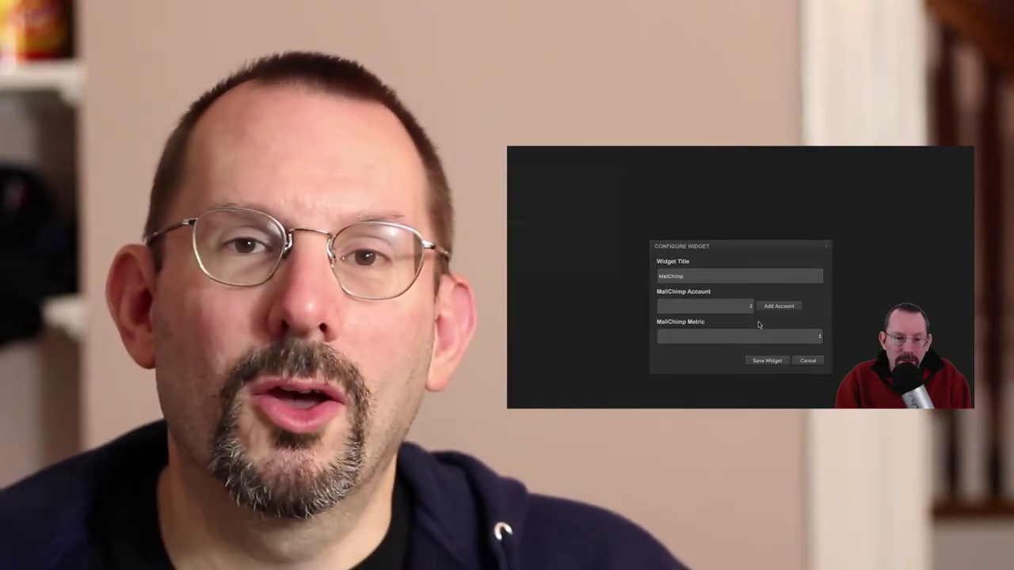
left_click(733, 306)
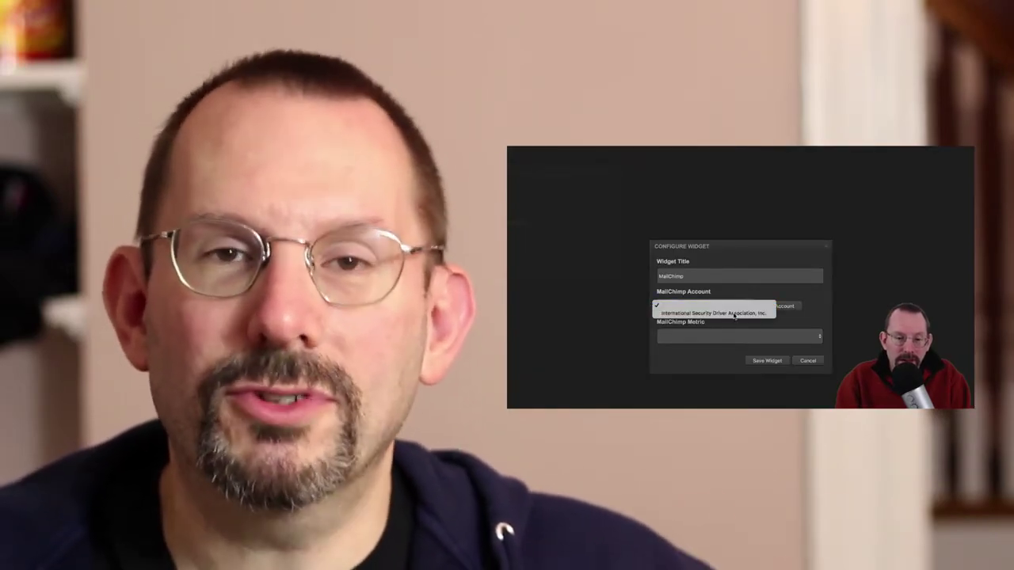
left_click(734, 314)
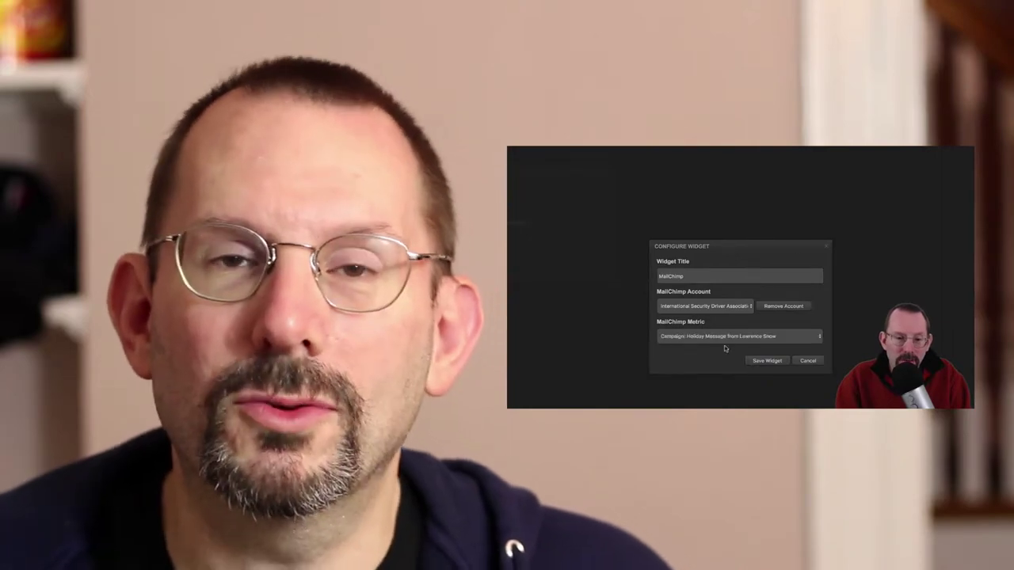
left_click(728, 336)
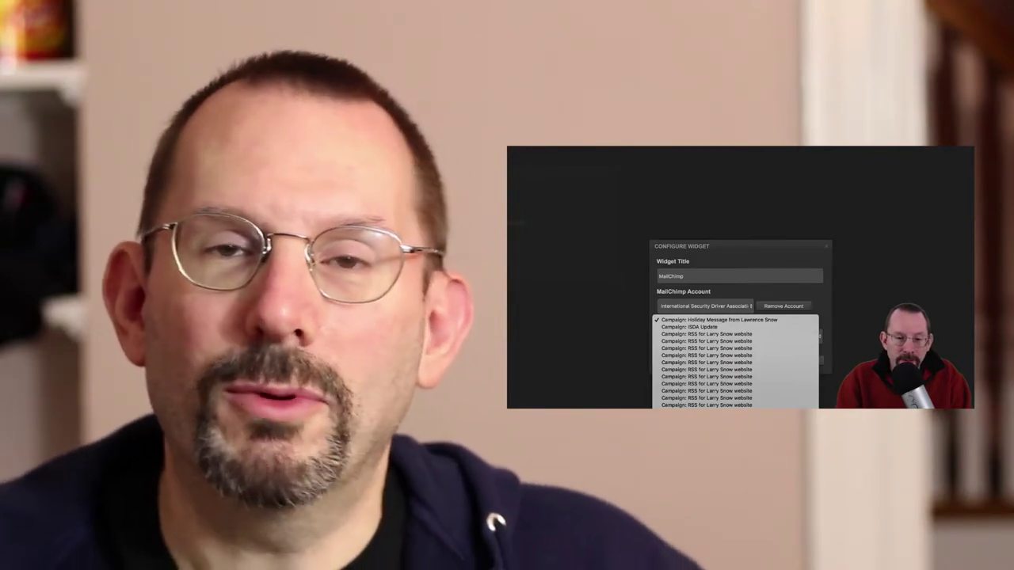
left_click(766, 374)
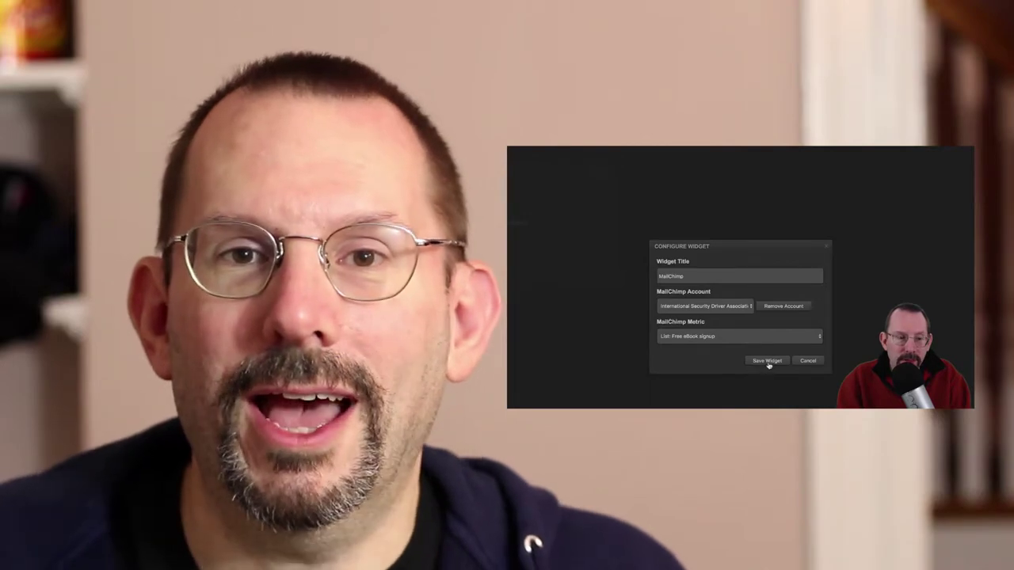
left_click(768, 362)
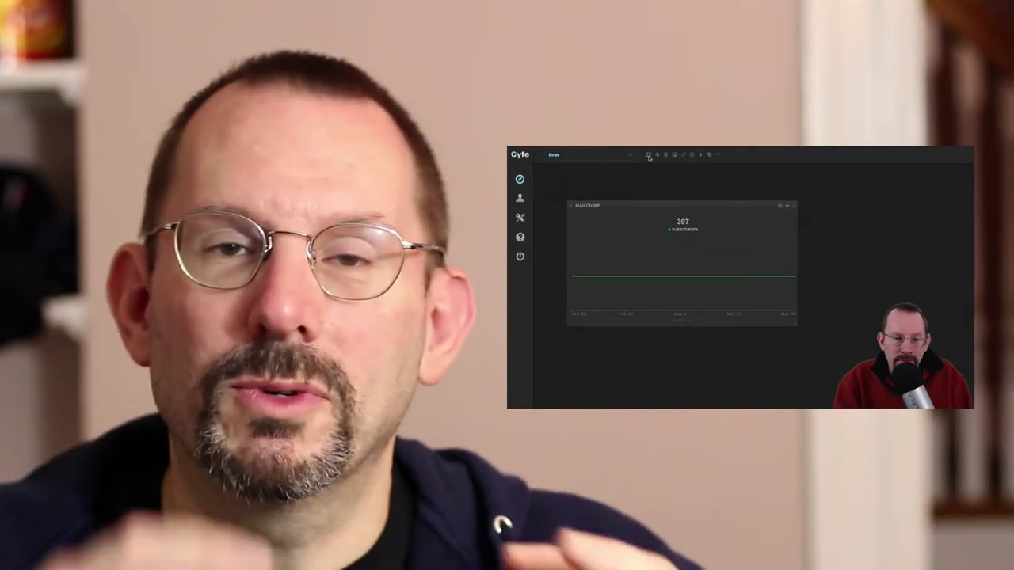
Step: Add a Bitly widget from the Social Media category and open its Configure Widget settings
left_click(648, 157)
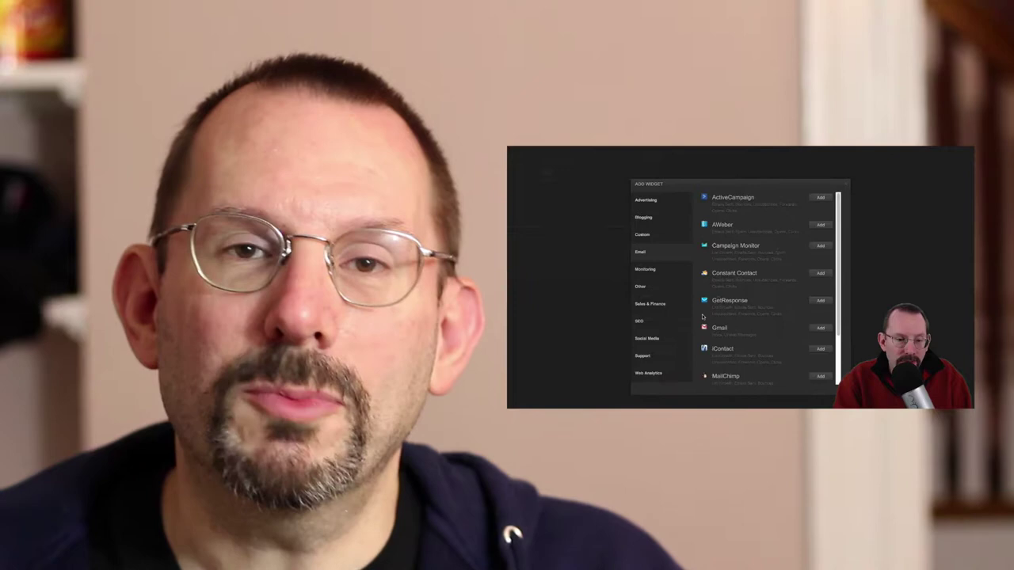
left_click(668, 339)
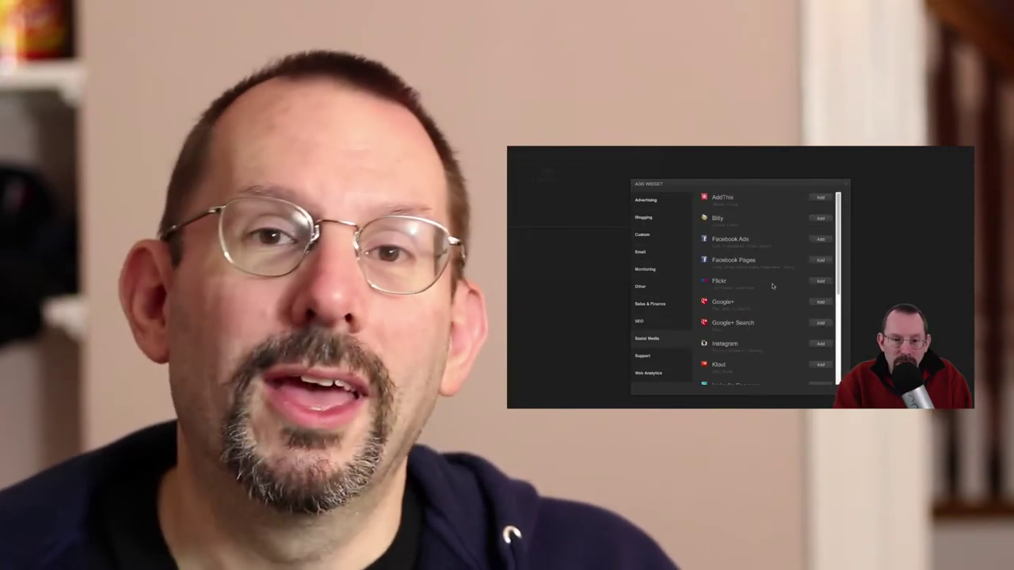
left_click(822, 219)
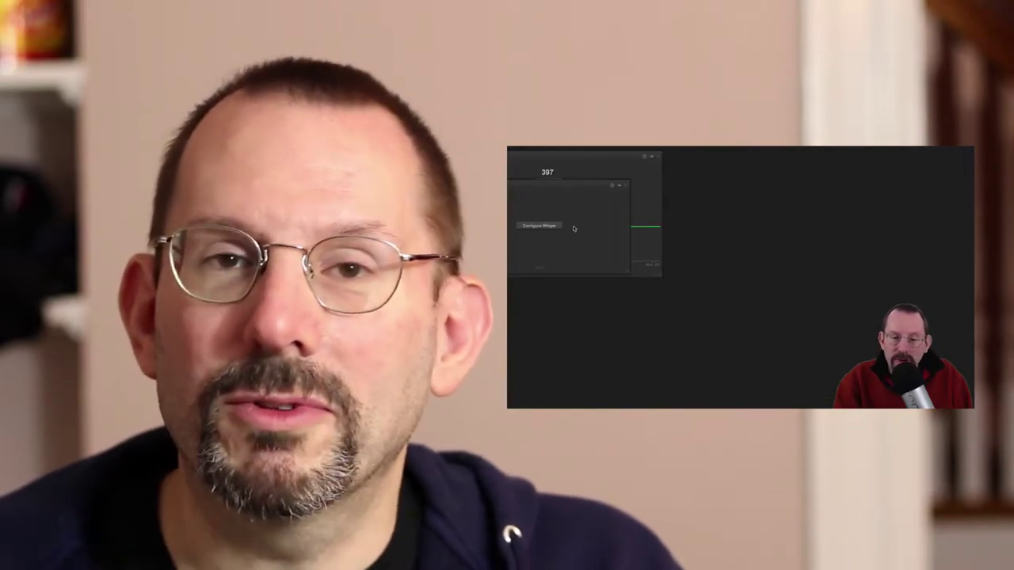
left_click(547, 227)
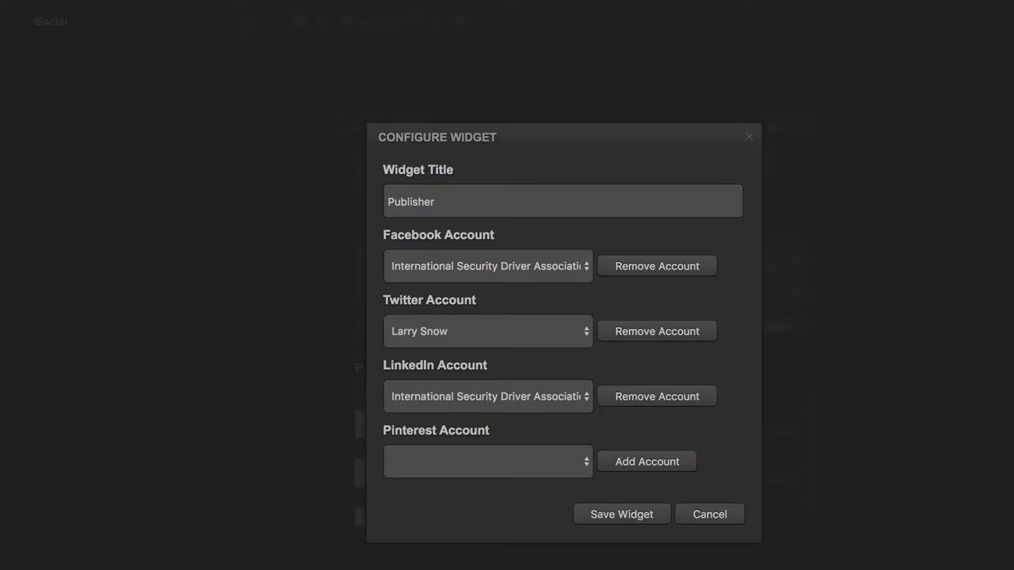
Step: Close the Publisher widget settings, glance at the dashboard list, and stay on Social
left_click(751, 139)
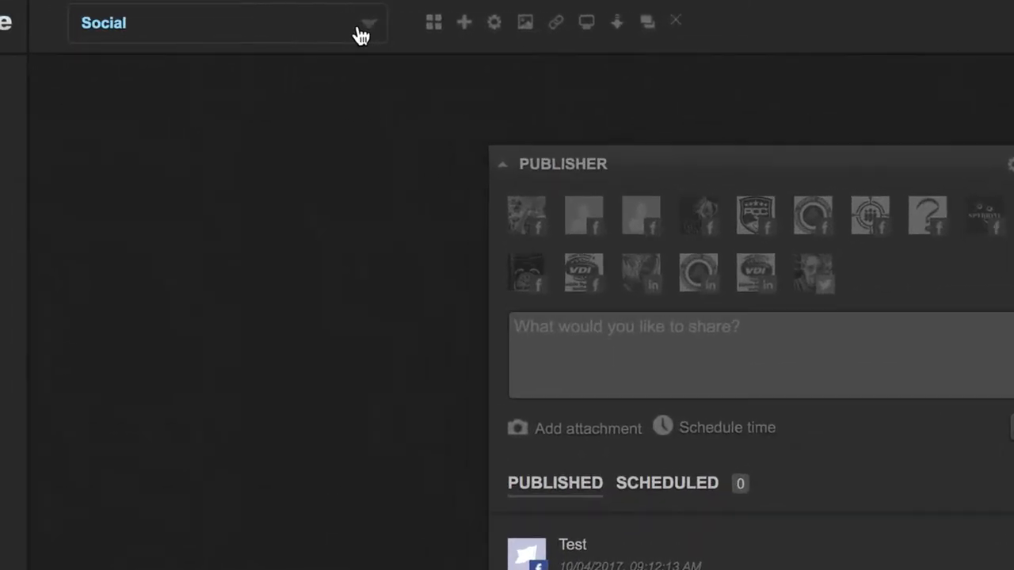
left_click(244, 31)
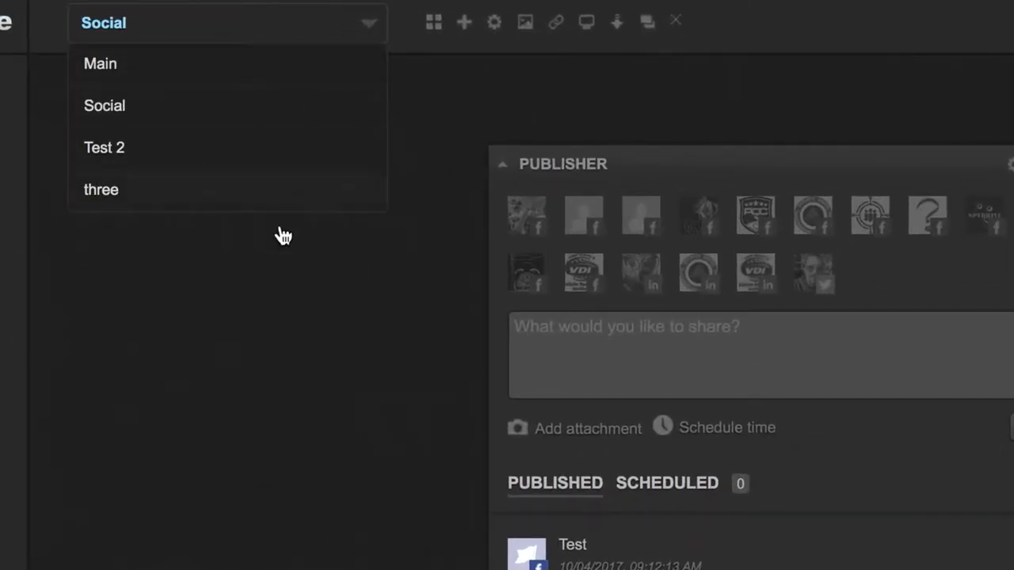
left_click(454, 104)
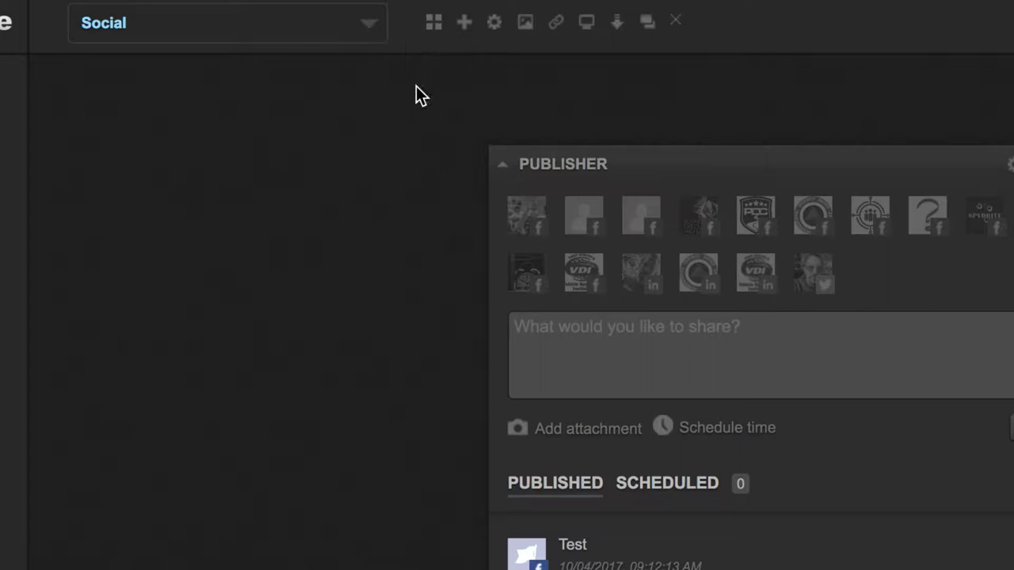
left_click(436, 27)
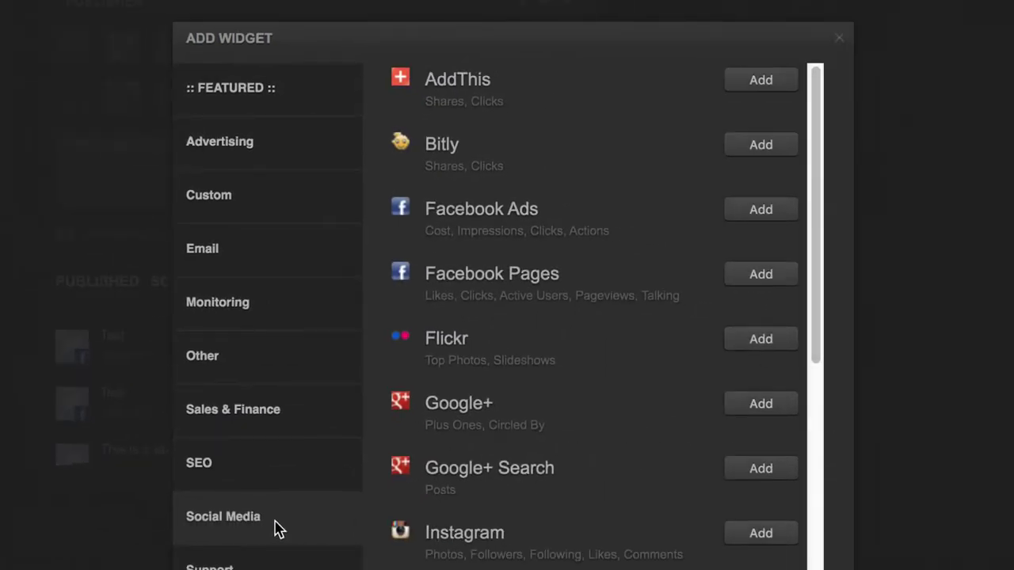
scroll(633, 462, "down", 8)
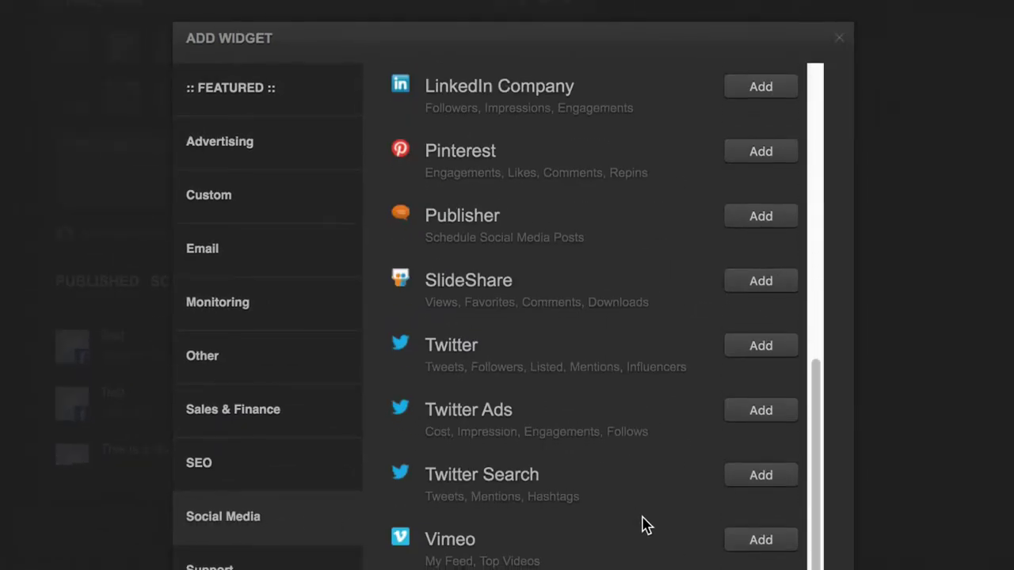
scroll(647, 525, "up", 1)
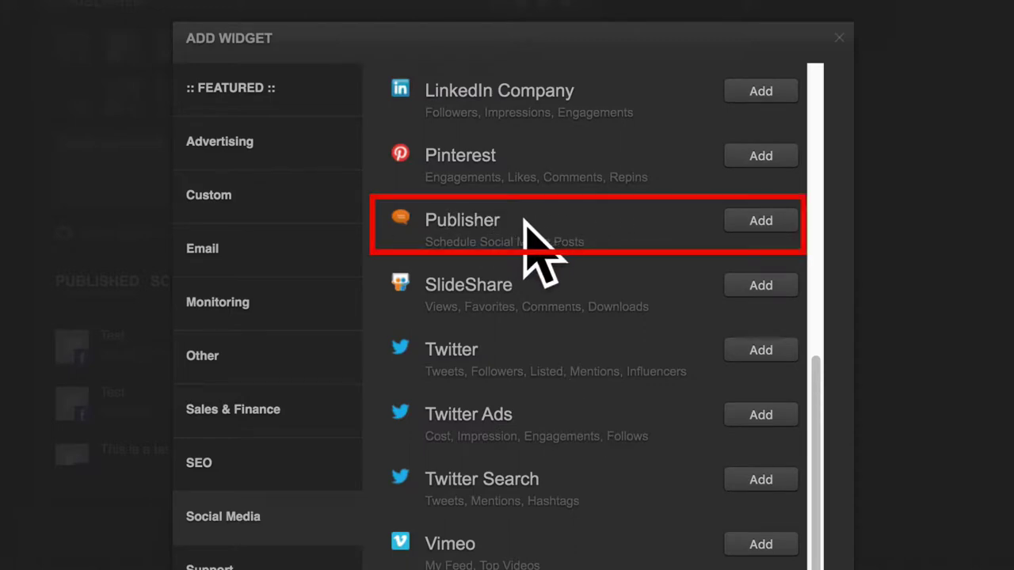
left_click(840, 41)
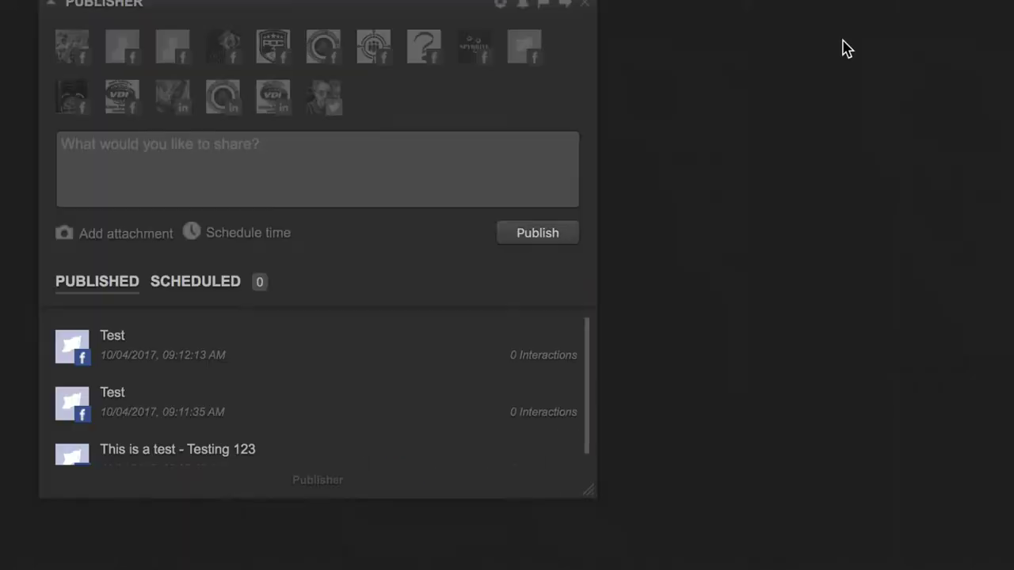
Step: Open the Publisher widget's Configure Widget dialog and move it up and to the left
left_click(502, 6)
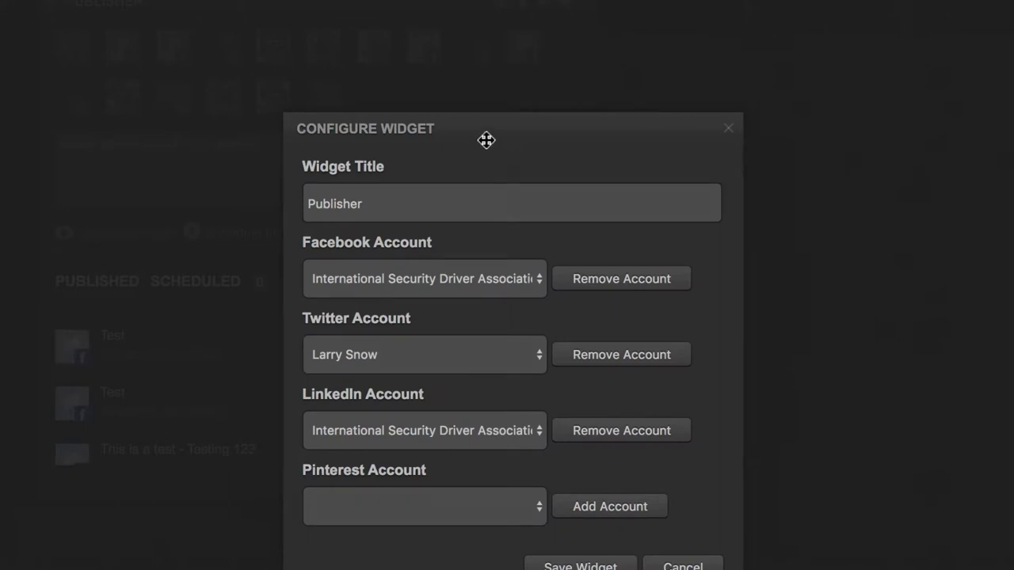
left_click_drag(486, 140, 307, 19)
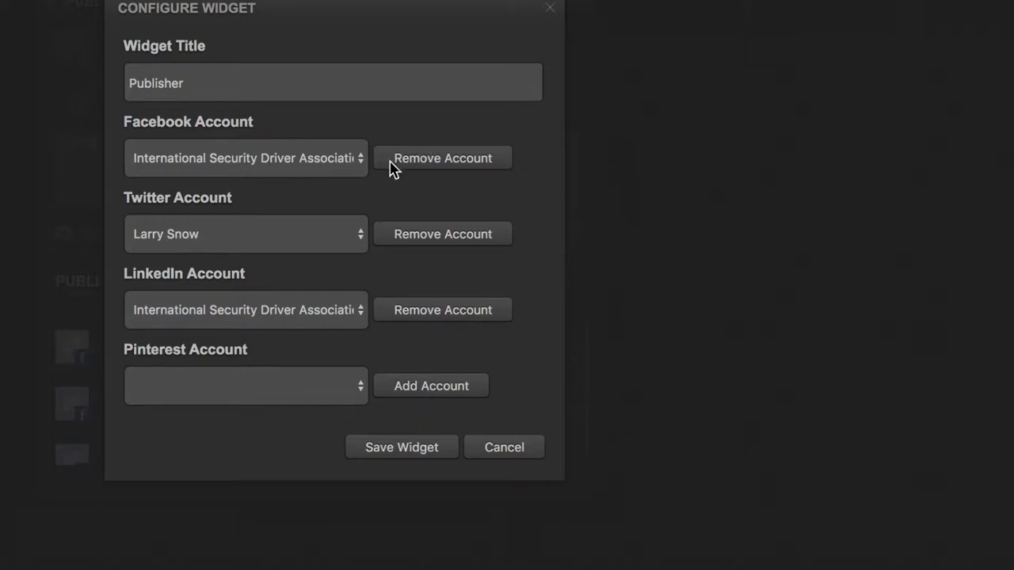
Step: Save the Publisher widget settings and shift the widget slightly to the right
left_click(394, 449)
left_click_drag(244, 5, 331, 23)
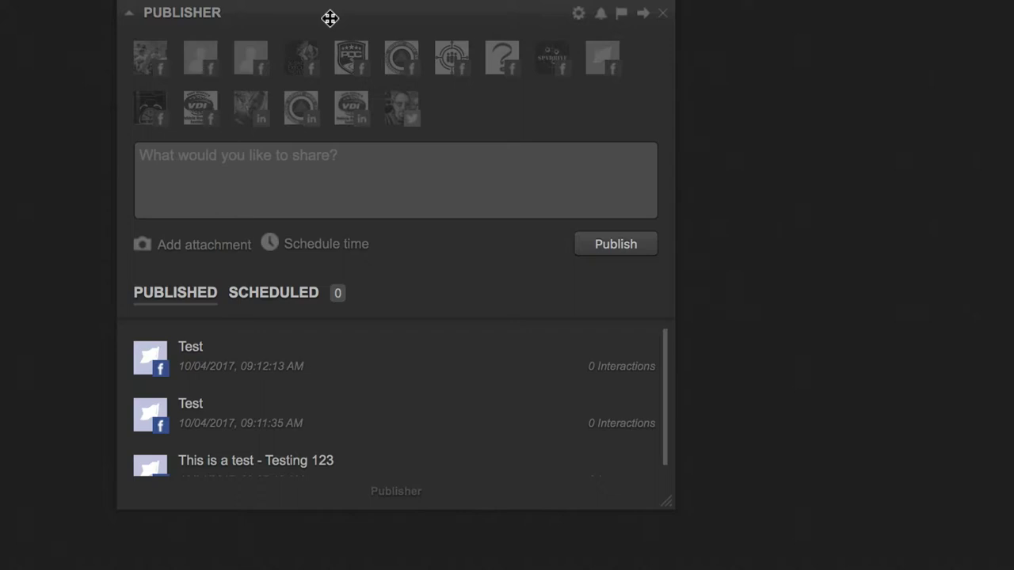
Step: Choose the Facebook page as the posting target and review the Published posts' interaction counts
left_click_drag(330, 17, 416, 30)
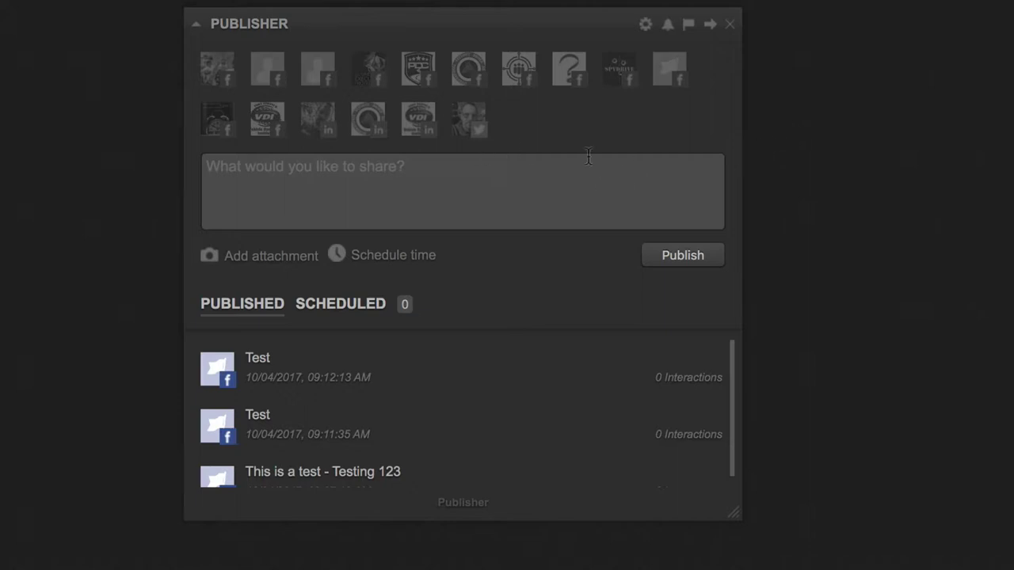
left_click(669, 72)
left_click(267, 181)
left_click_drag(655, 378, 718, 377)
left_click(691, 378)
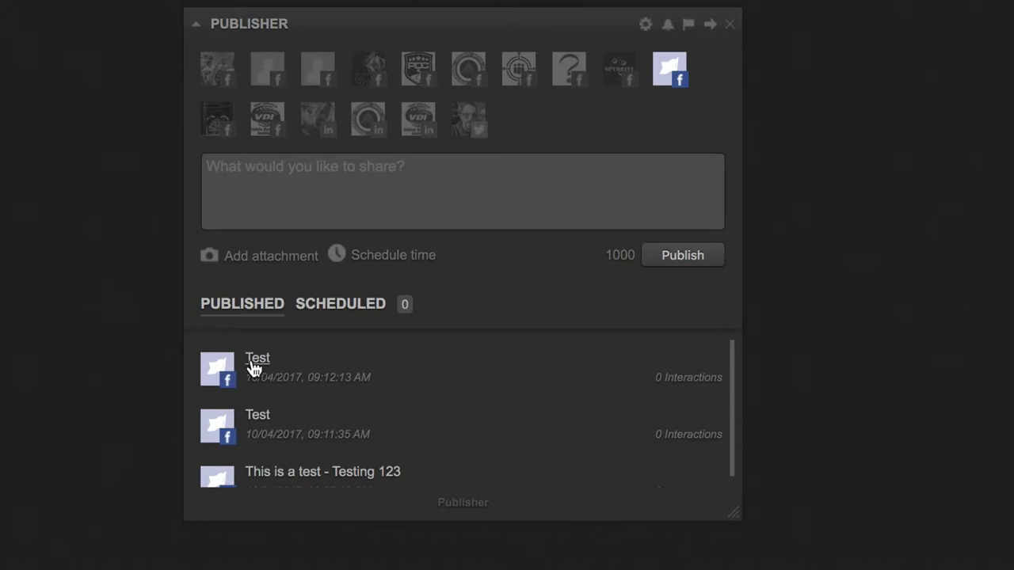
Step: Focus the share box and copy the TrendsMap introduction post link from the larrysnow.me blog
left_click(249, 181)
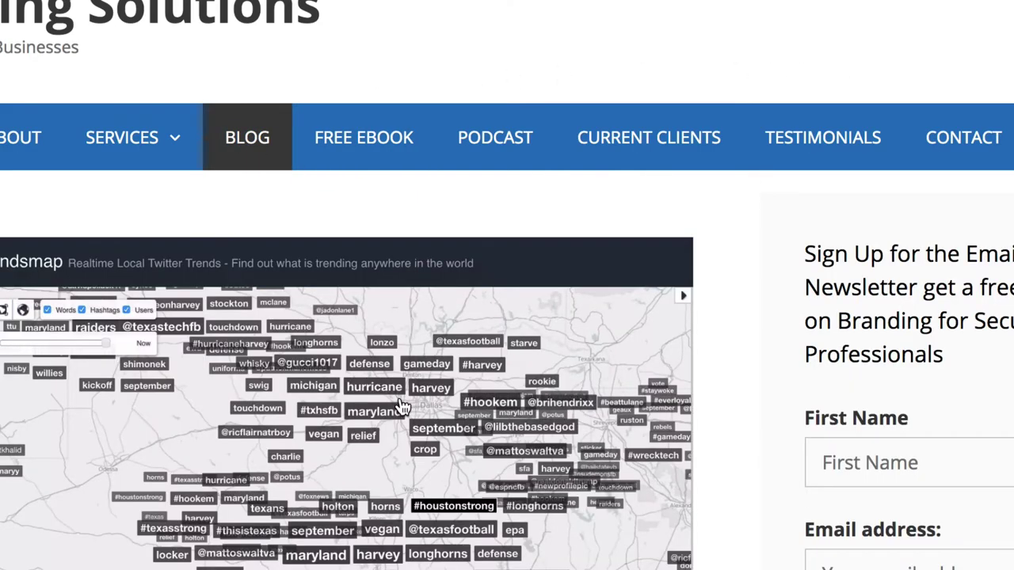
scroll(400, 405, "down", 5)
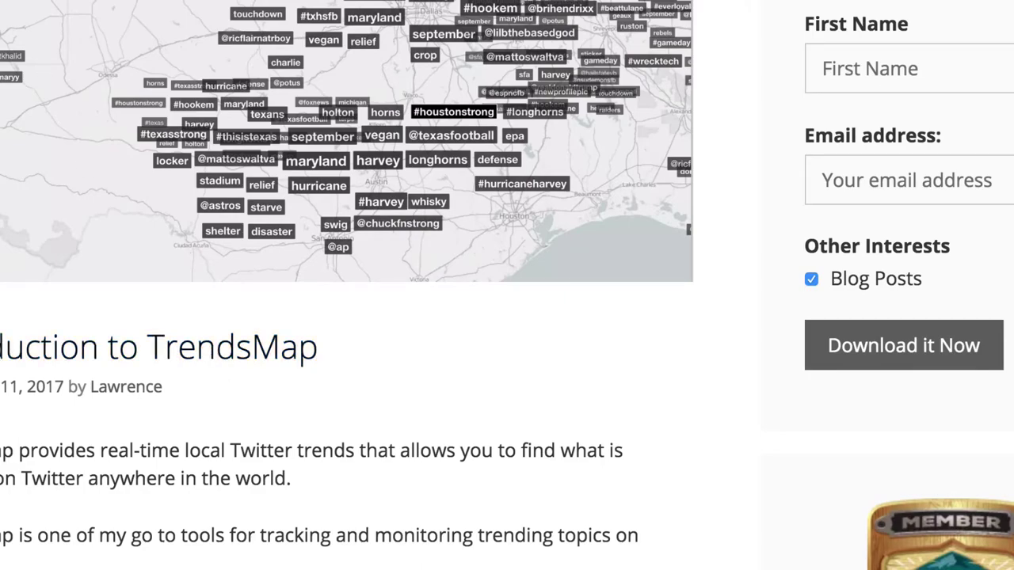
scroll(507, 285, "up", 5)
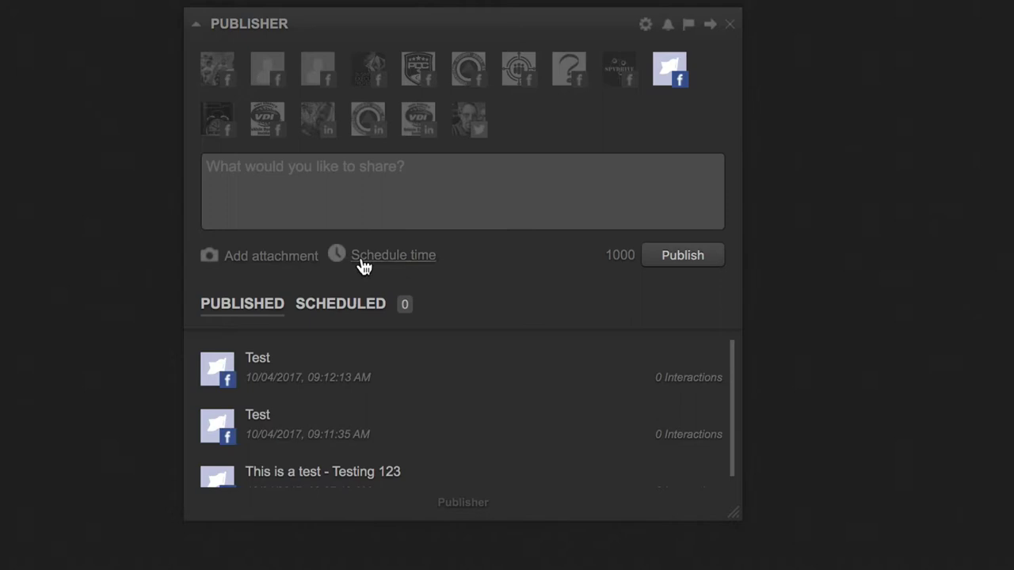
Step: Paste the TrendsMap blog post link into the share box
left_click(298, 168)
type("https://larrysnow.me/introduction-trendsmap/")
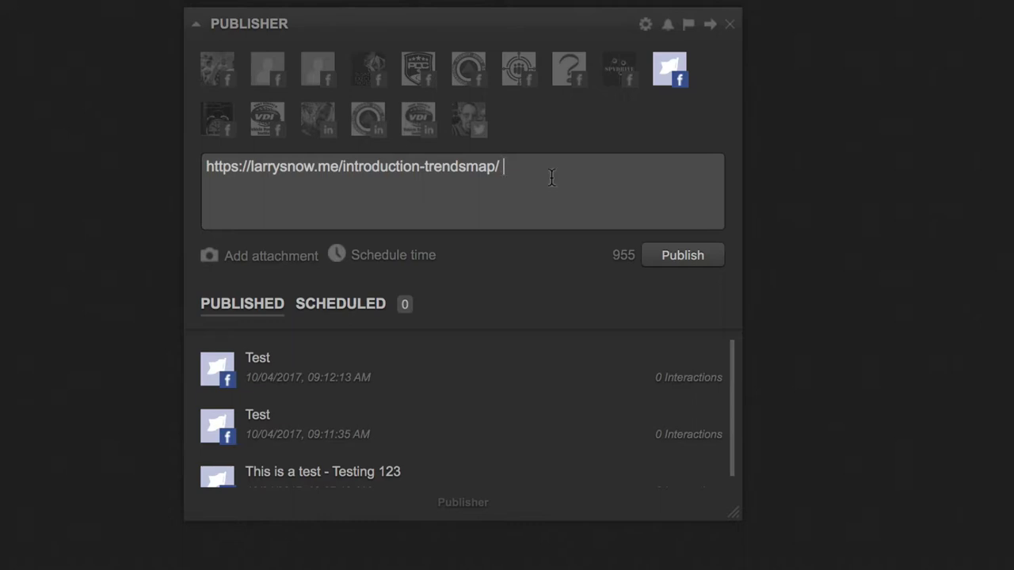
left_click_drag(522, 176, 252, 176)
left_click(244, 176)
Step: Type 'This is a test - ' in front of the link, correcting typos
key("Home")
type("This is ")
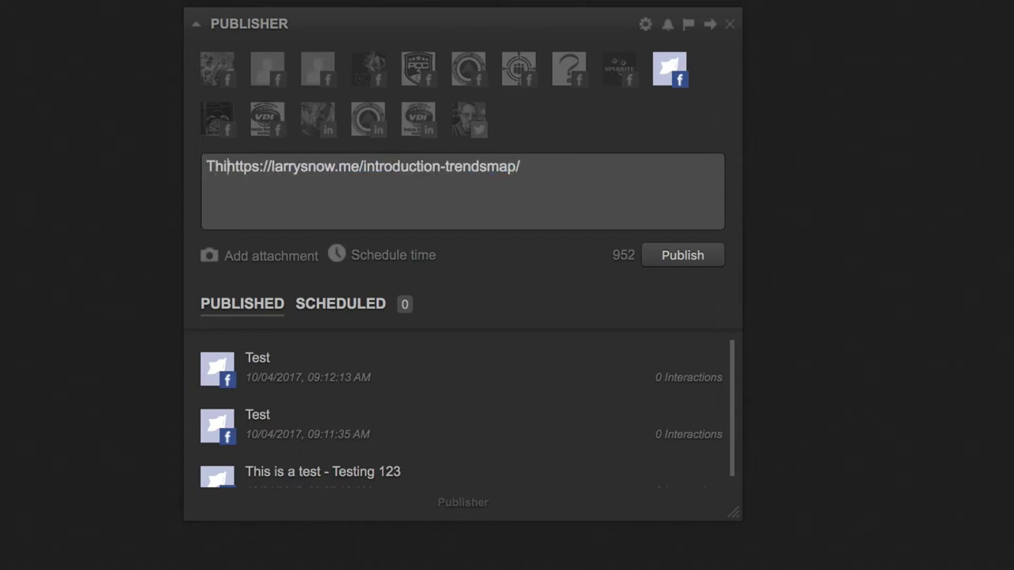
type("ates")
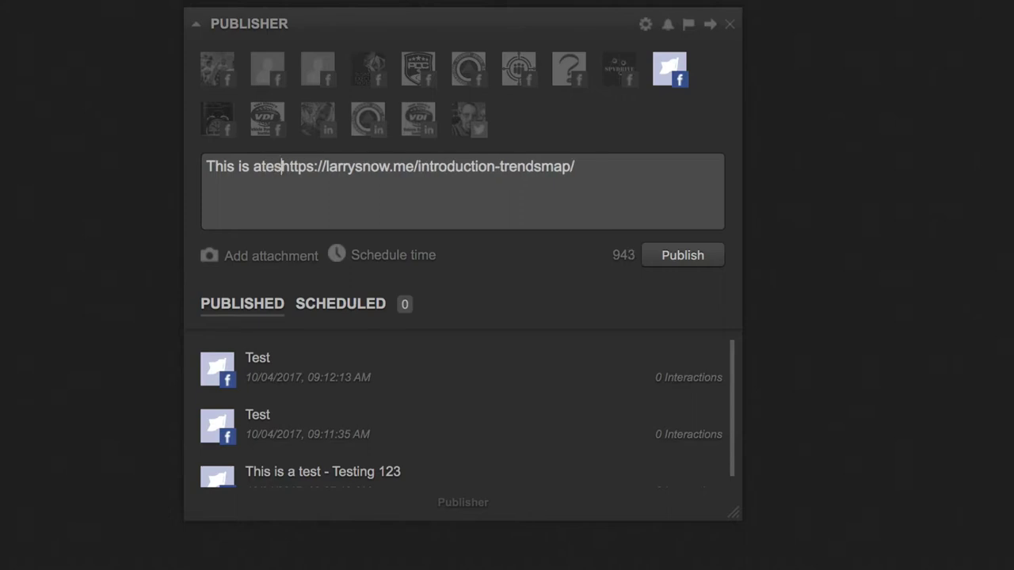
key("BackSpace")
key("BackSpace")
key("BackSpace")
type("test =")
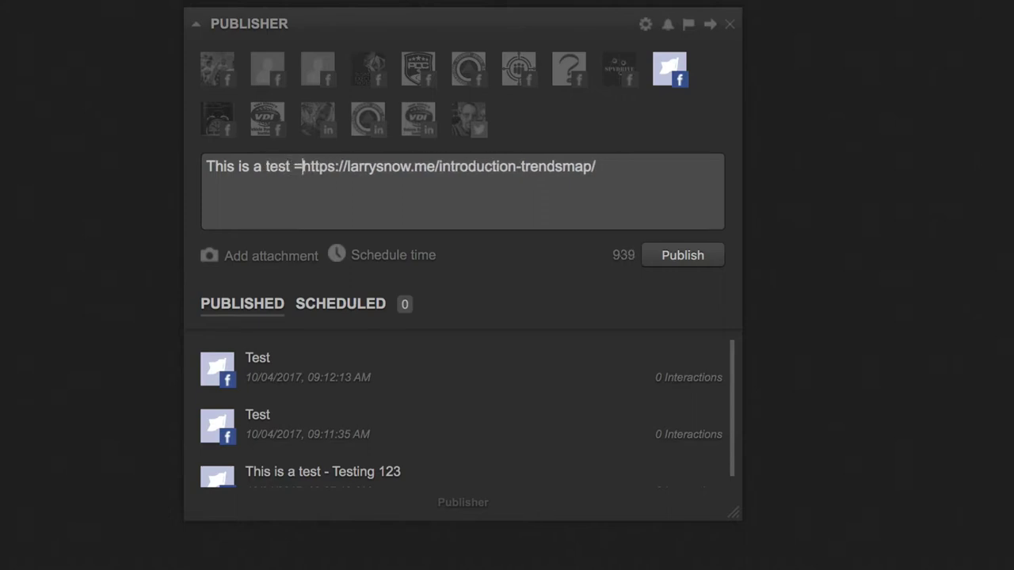
key("BackSpace")
key("BackSpace")
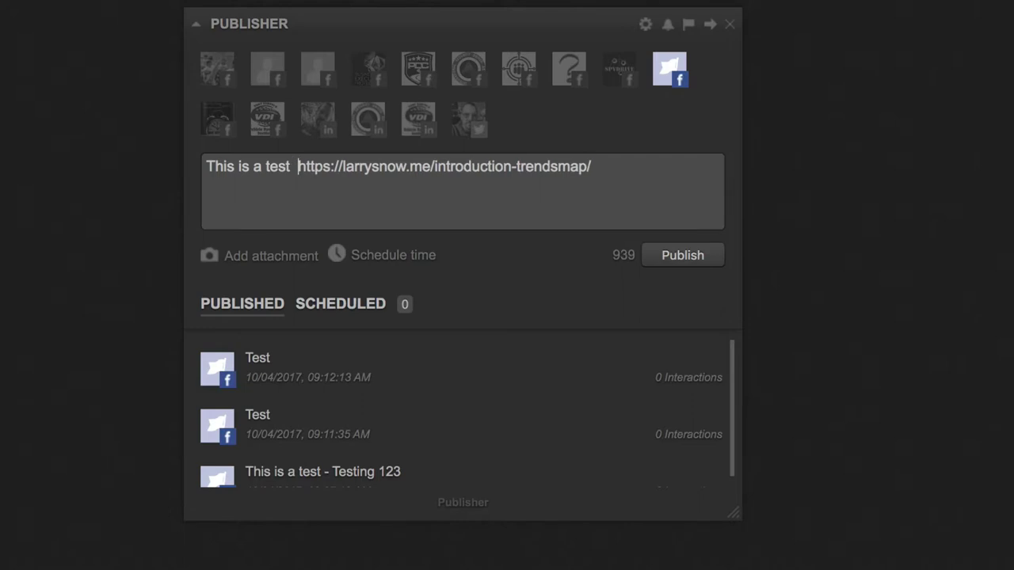
type("-")
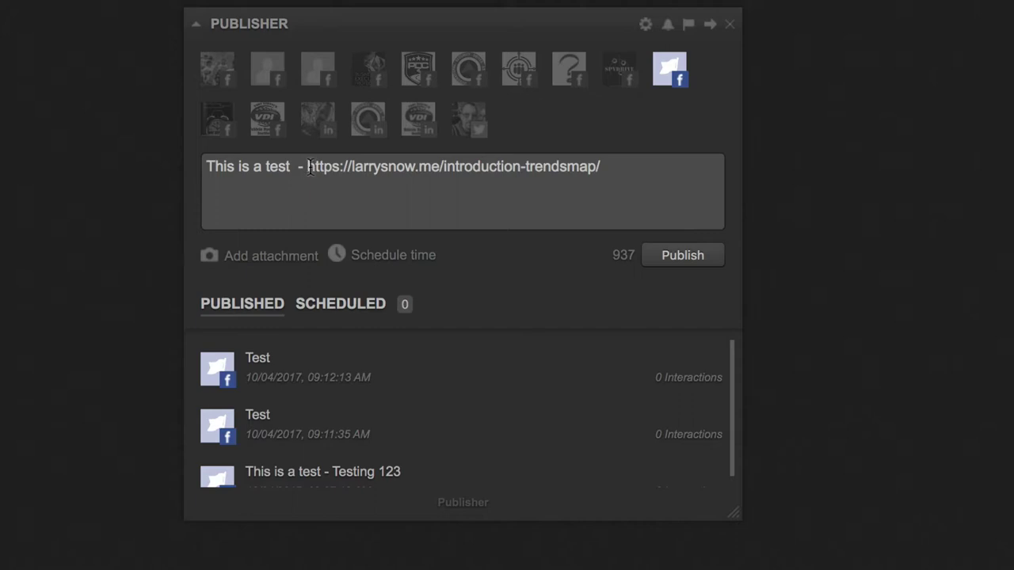
left_click_drag(308, 167, 647, 167)
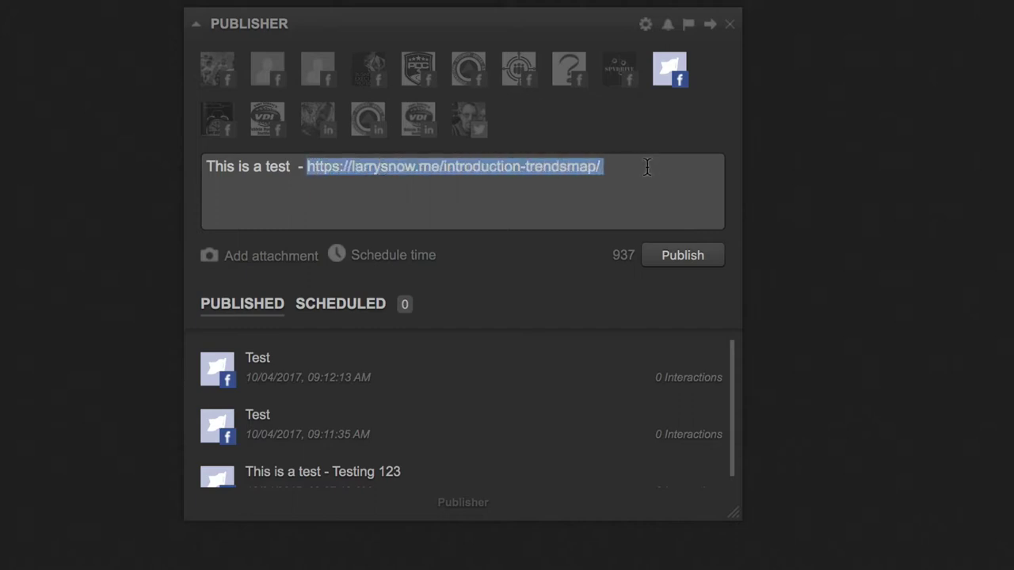
left_click(647, 167)
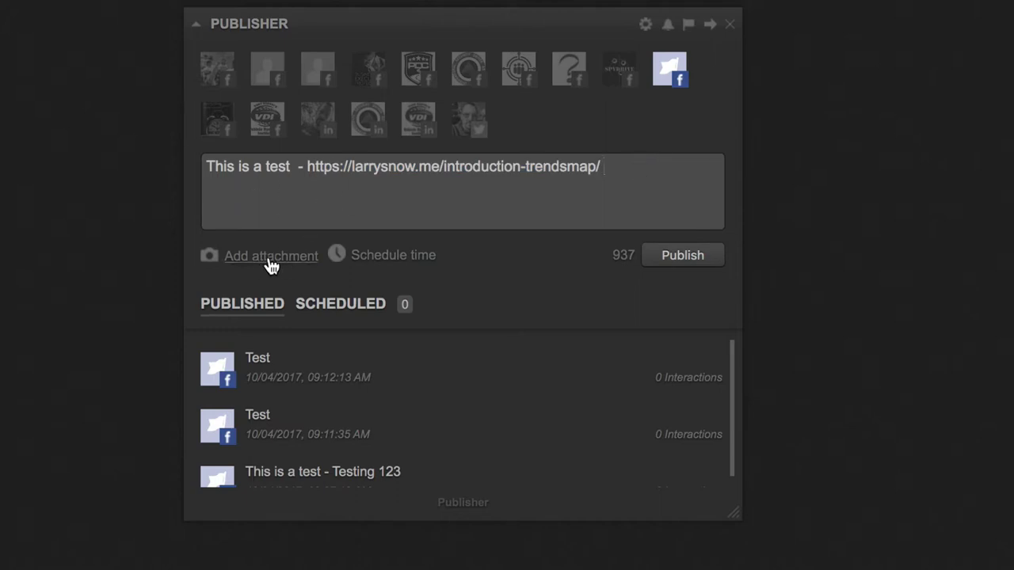
Step: Open the scheduling calendar and browse between November and October 2017, ending on October
left_click(404, 261)
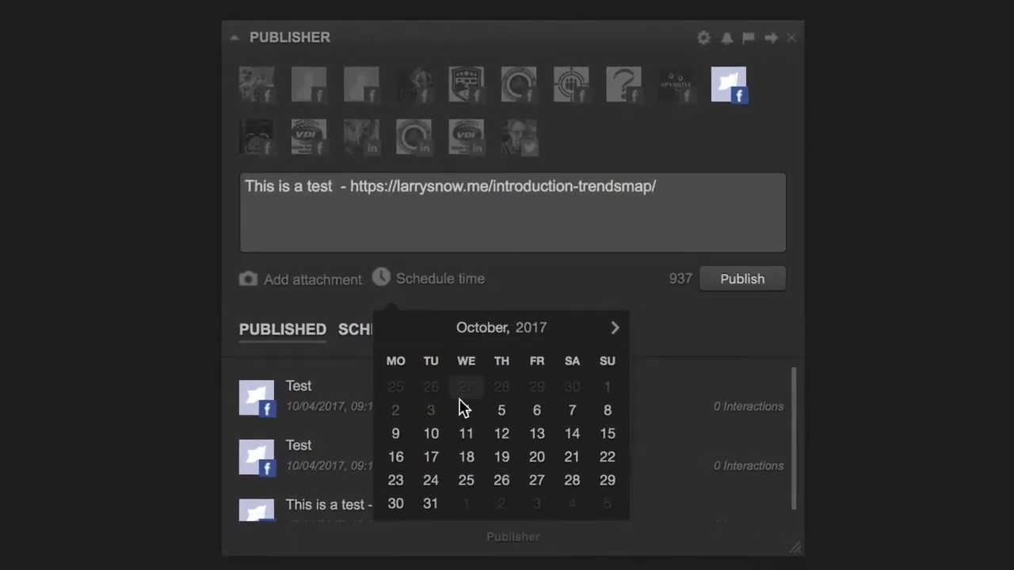
left_click(615, 328)
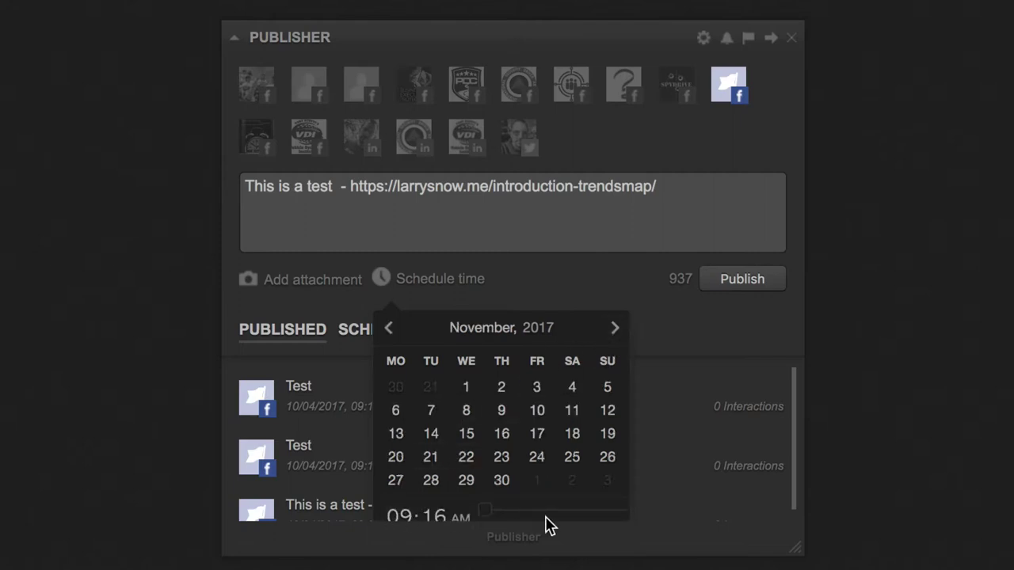
left_click(391, 331)
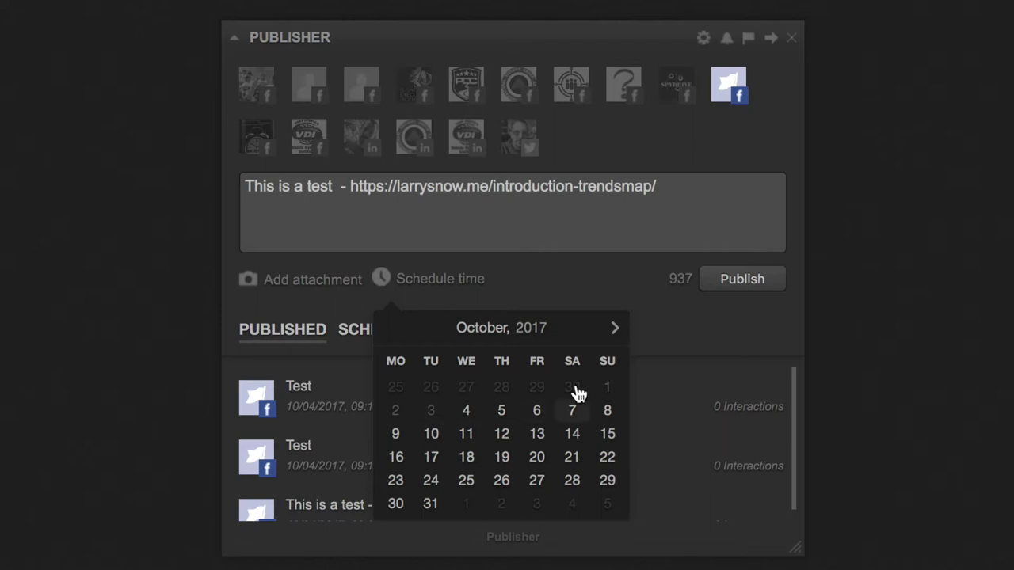
left_click(616, 329)
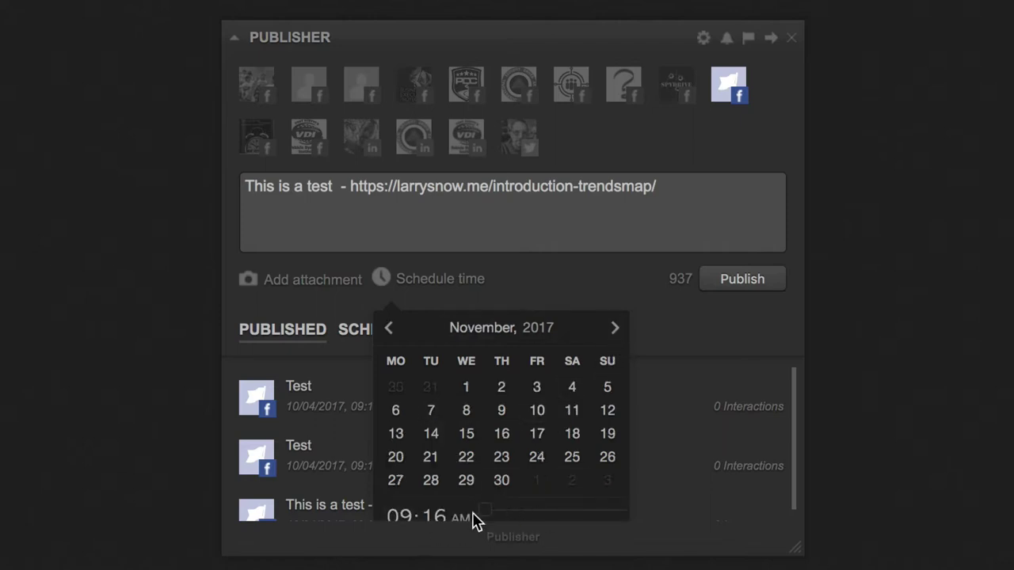
left_click(389, 330)
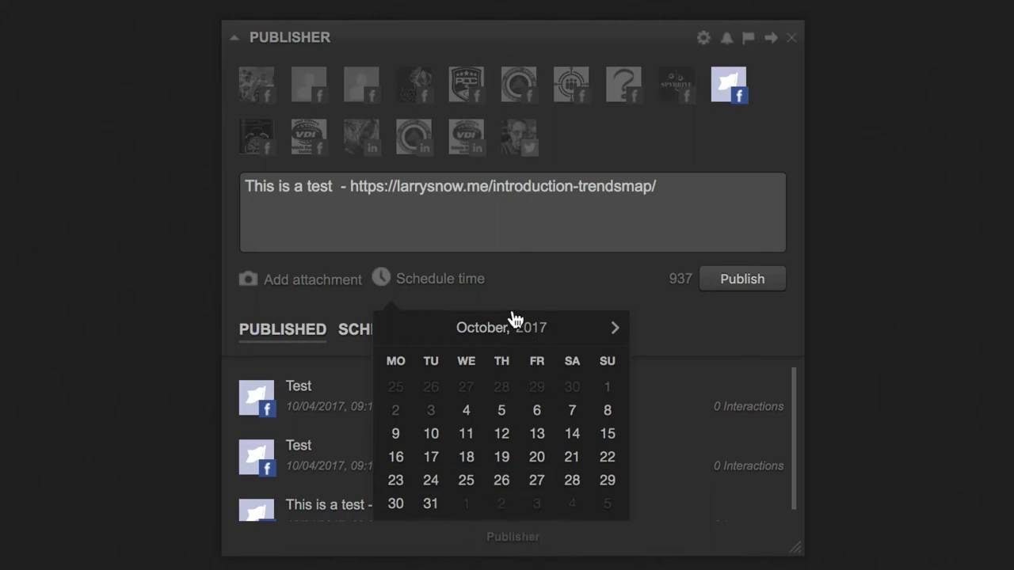
Step: Close the calendar without picking a time and view the empty Scheduled list
left_click(555, 274)
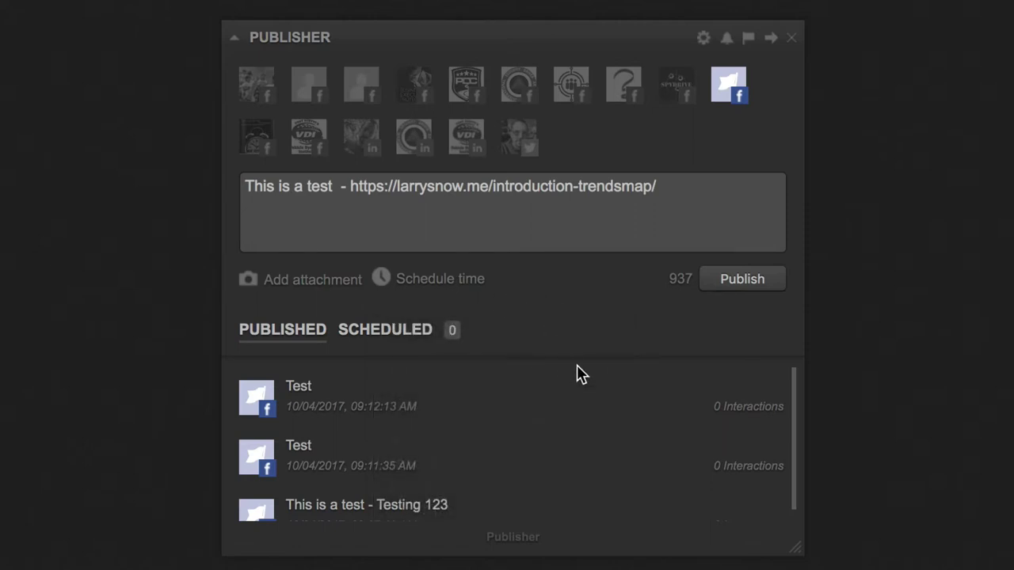
left_click(385, 331)
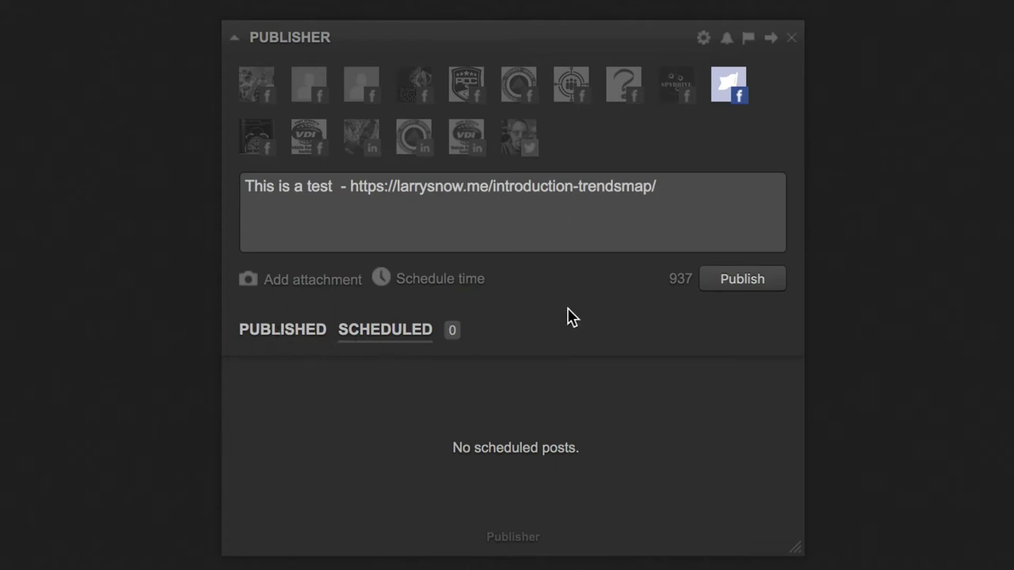
left_click(749, 289)
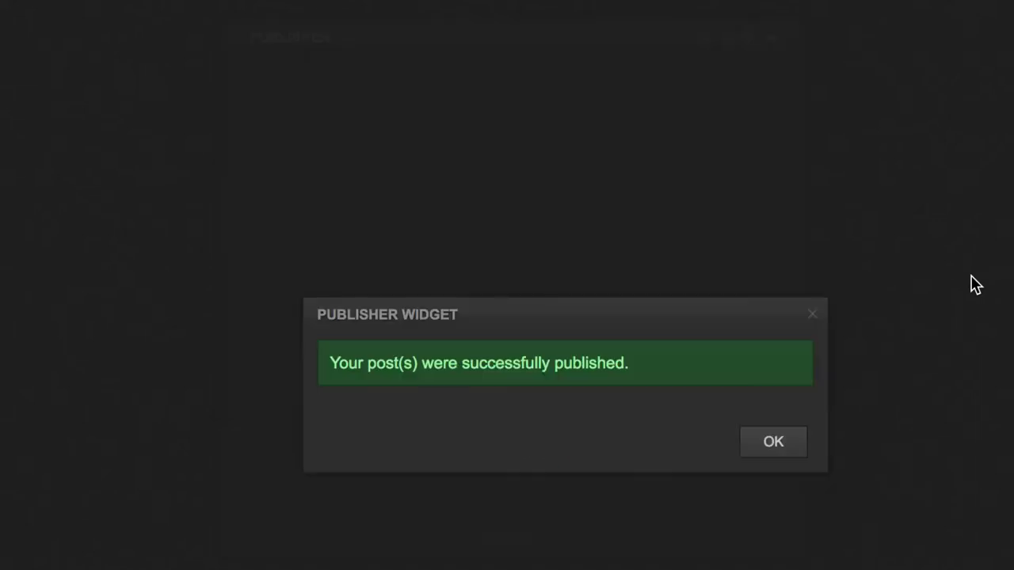
left_click(773, 442)
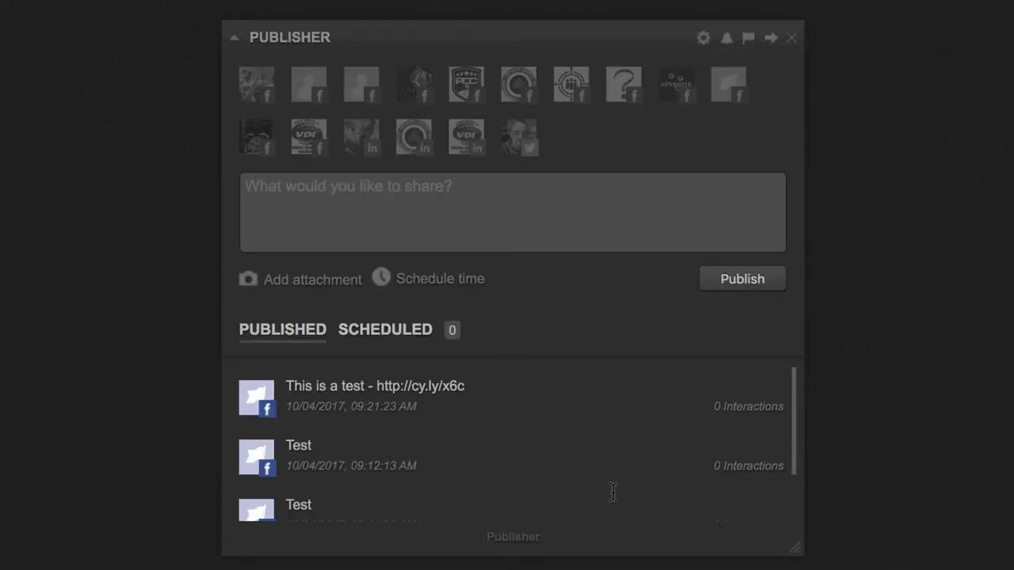